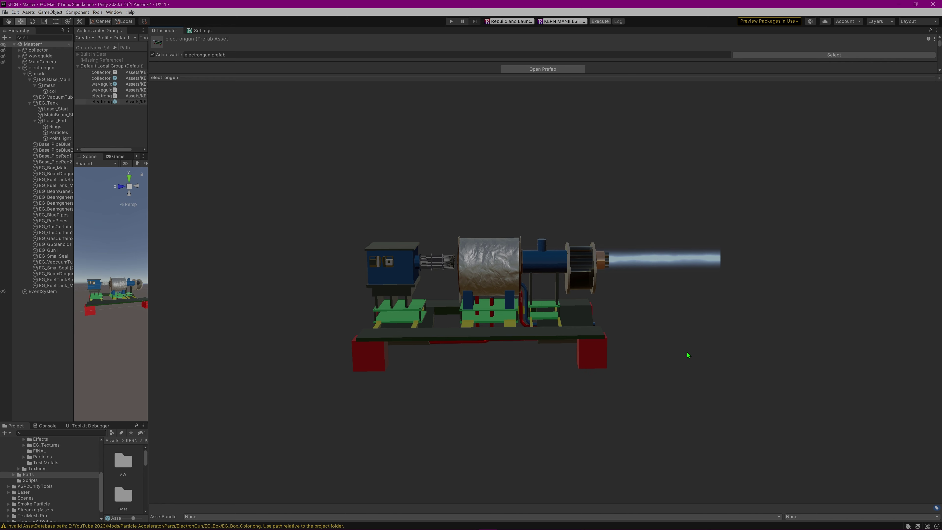
Step: Inspect the electrongun prefab preview from the front, the sides and the back
{"action": "left_click_drag", "start_coordinate": [408, 393], "coordinate": [535, 316]}
{"action": "left_click_drag", "start_coordinate": [825, 272], "coordinate": [369, 393]}
{"action": "left_click_drag", "start_coordinate": [591, 314], "coordinate": [541, 376]}
{"action": "left_click_drag", "start_coordinate": [407, 386], "coordinate": [684, 236]}
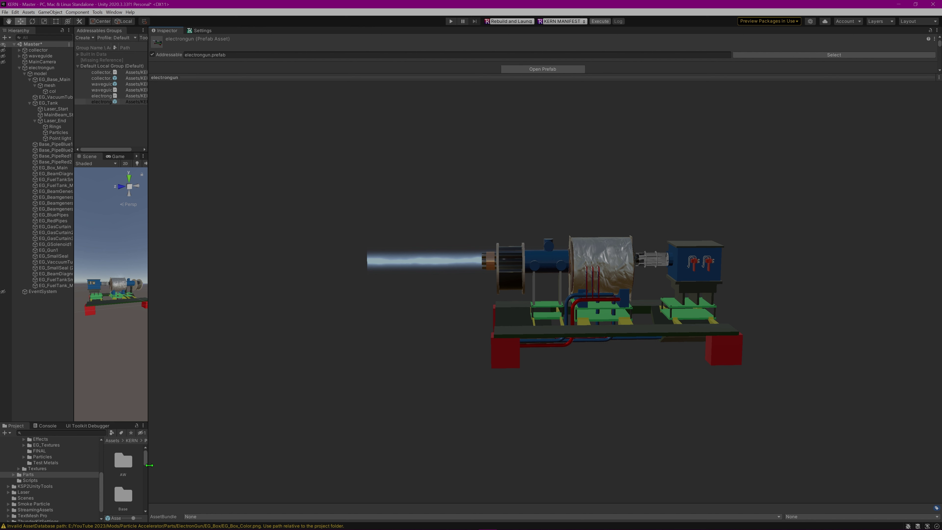
Step: Preview the waveguide prefab, and switch the scene's visible object from the electrongun to the waveguide
{"action": "left_click_drag", "start_coordinate": [150, 465], "coordinate": [282, 470]}
{"action": "left_click", "coordinate": [199, 494]}
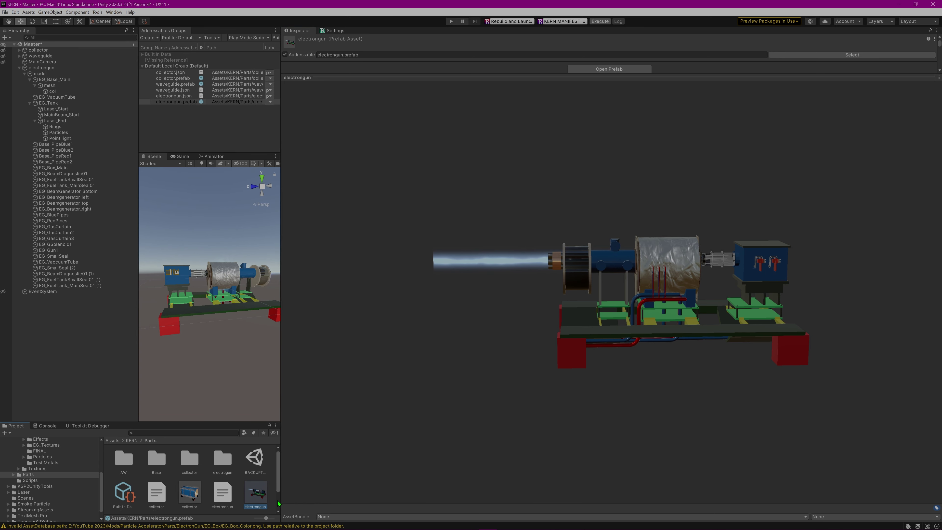
{"action": "scroll", "coordinate": [278, 504], "scroll_direction": "down", "scroll_amount": 3}
{"action": "left_click", "coordinate": [154, 488]}
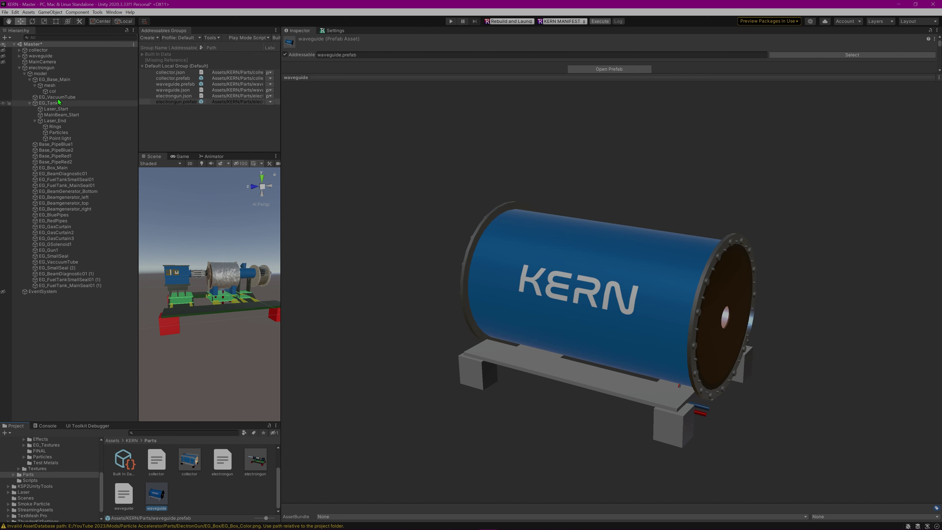
{"action": "left_click", "coordinate": [19, 68]}
{"action": "left_click", "coordinate": [4, 68]}
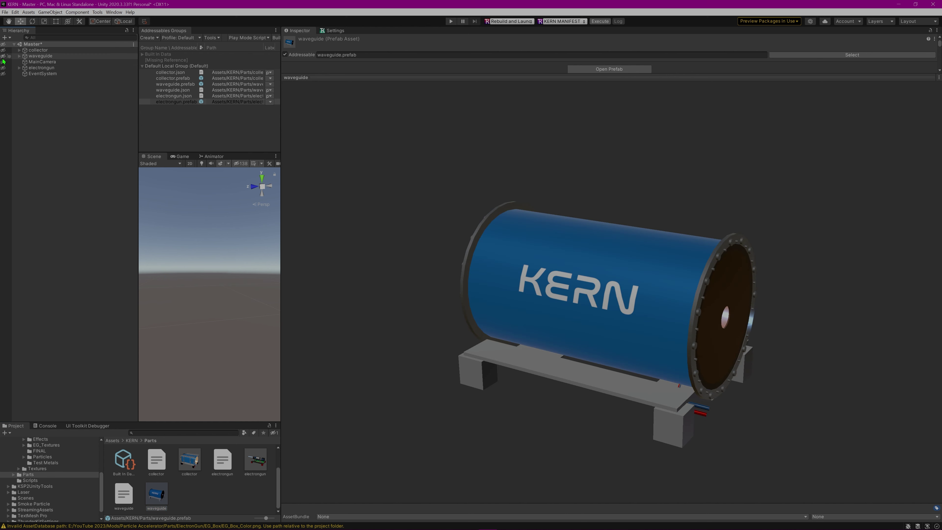
{"action": "left_click", "coordinate": [3, 56]}
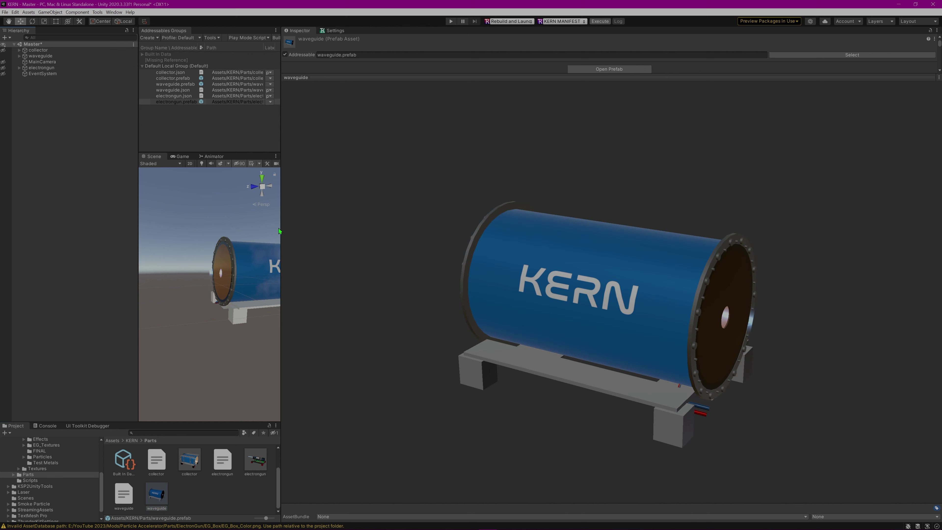
Step: Examine the waveguide's KERN and KHC sides, end openings and internal beam in the enlarged scene and prefab preview
{"action": "left_click_drag", "start_coordinate": [279, 231], "coordinate": [869, 223]}
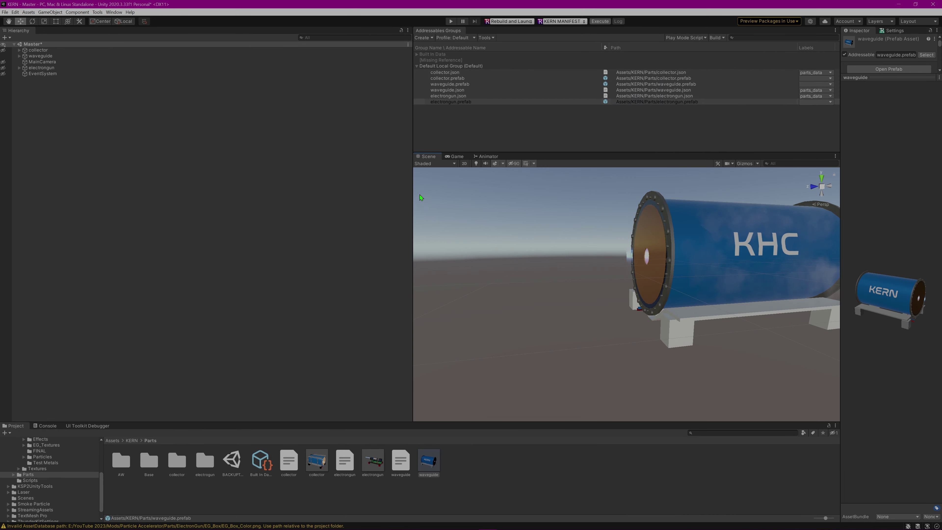
{"action": "left_click_drag", "start_coordinate": [413, 192], "coordinate": [73, 193]}
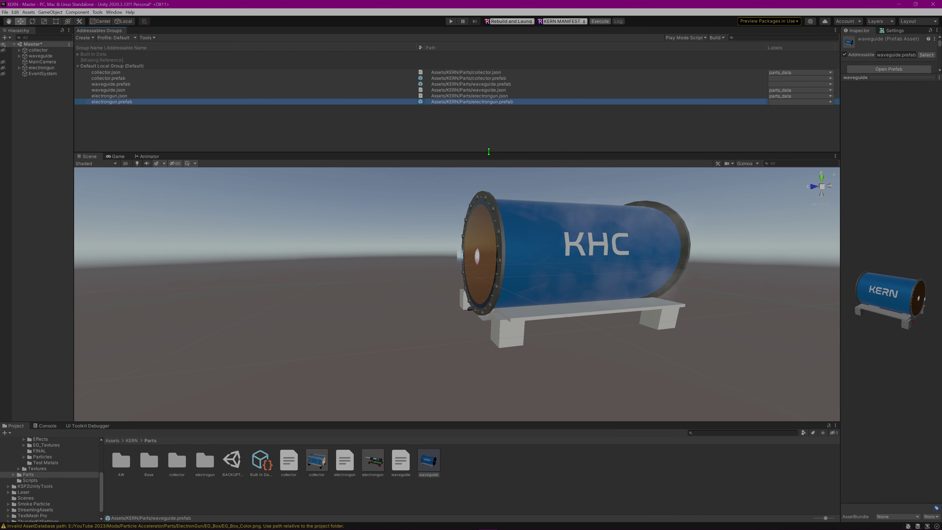
{"action": "left_click_drag", "start_coordinate": [488, 153], "coordinate": [474, 96]}
{"action": "left_click_drag", "start_coordinate": [569, 249], "coordinate": [527, 311], "text": "alt"}
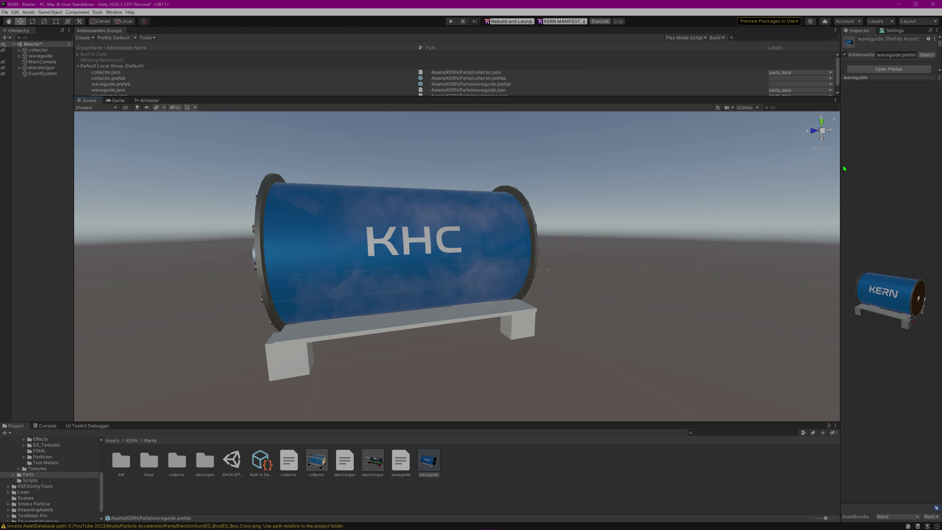
{"action": "left_click_drag", "start_coordinate": [841, 166], "coordinate": [194, 215]}
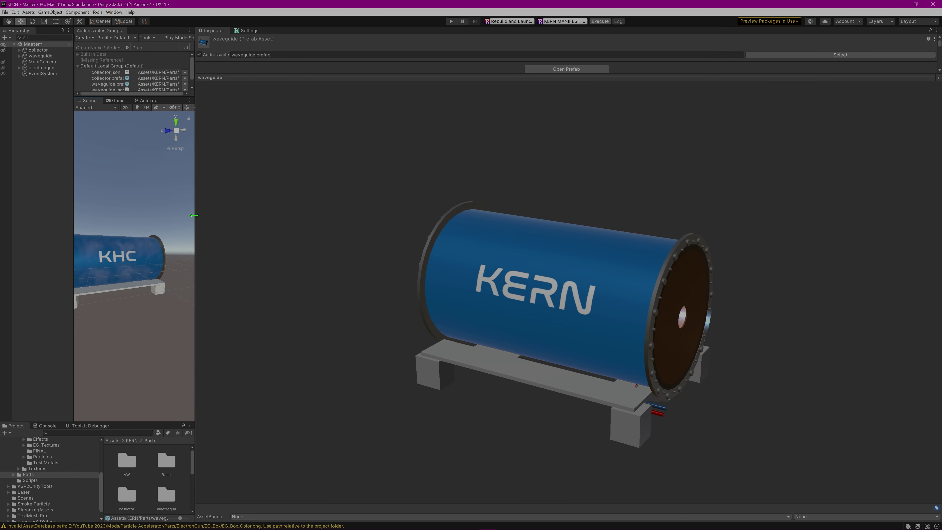
{"action": "left_click_drag", "start_coordinate": [147, 290], "coordinate": [216, 276], "text": "alt"}
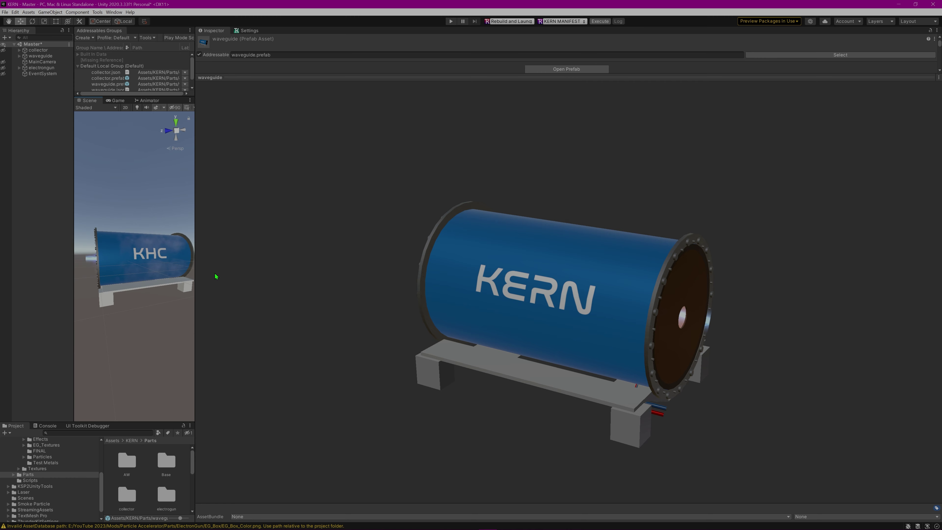
{"action": "left_click_drag", "start_coordinate": [662, 275], "coordinate": [337, 309]}
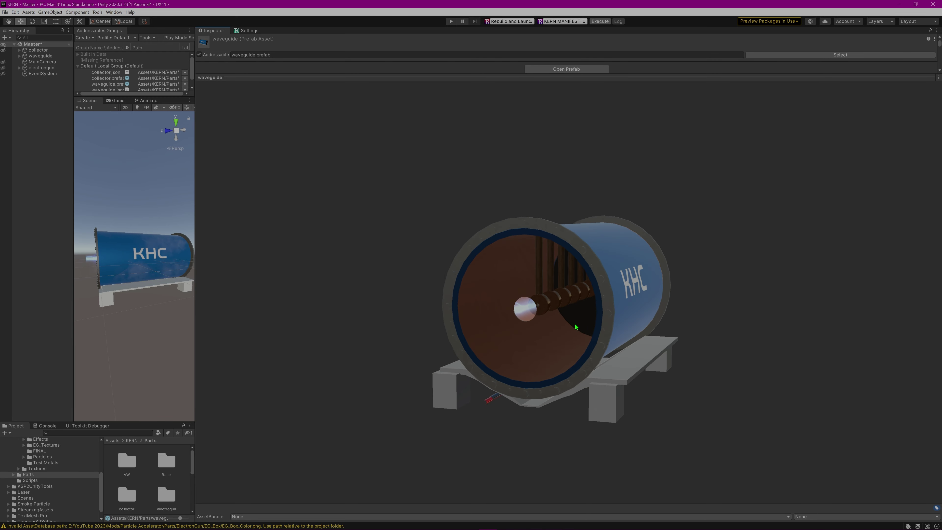
{"action": "left_click_drag", "start_coordinate": [576, 327], "coordinate": [494, 339]}
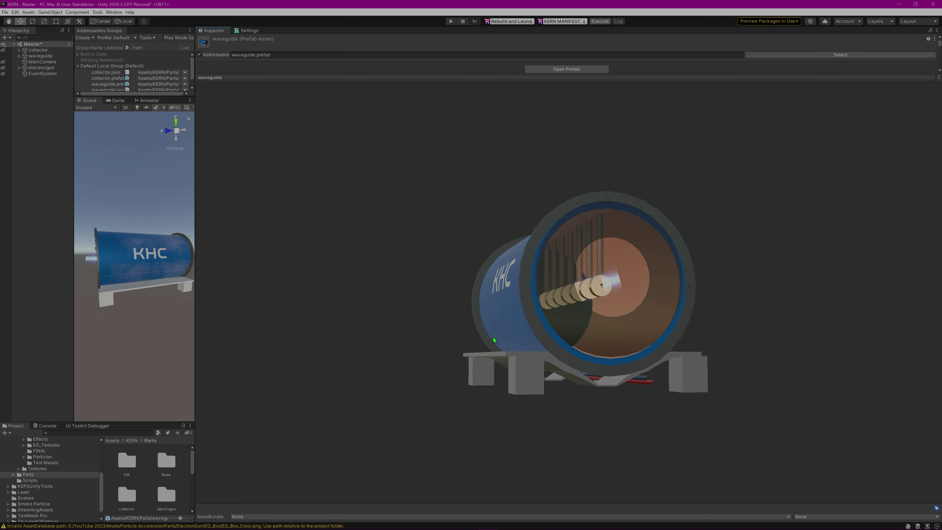
{"action": "left_click_drag", "start_coordinate": [400, 343], "coordinate": [813, 303]}
{"action": "middle_click_drag", "start_coordinate": [604, 304], "coordinate": [562, 304]}
{"action": "right_click_drag", "start_coordinate": [554, 343], "coordinate": [599, 343]}
{"action": "scroll", "coordinate": [599, 343], "scroll_direction": "down", "scroll_amount": 4}
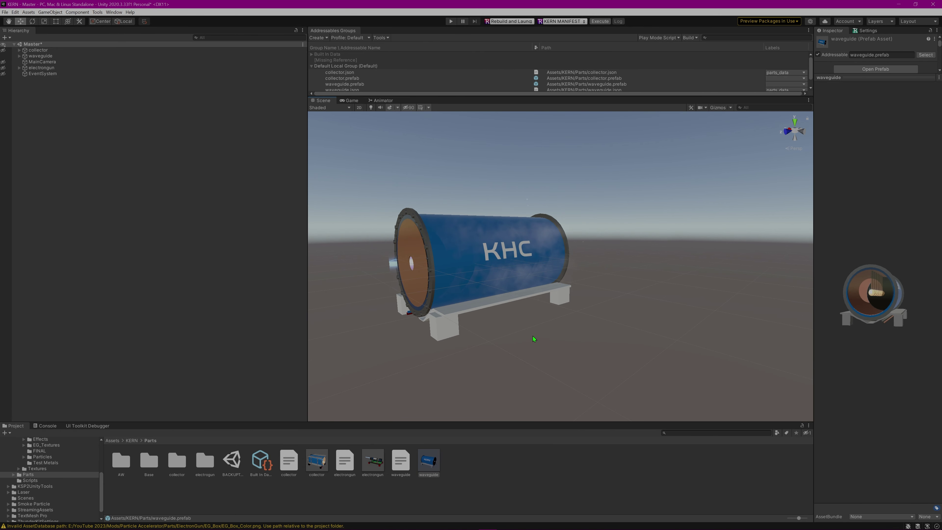
{"action": "right_click_drag", "start_coordinate": [534, 339], "coordinate": [620, 360]}
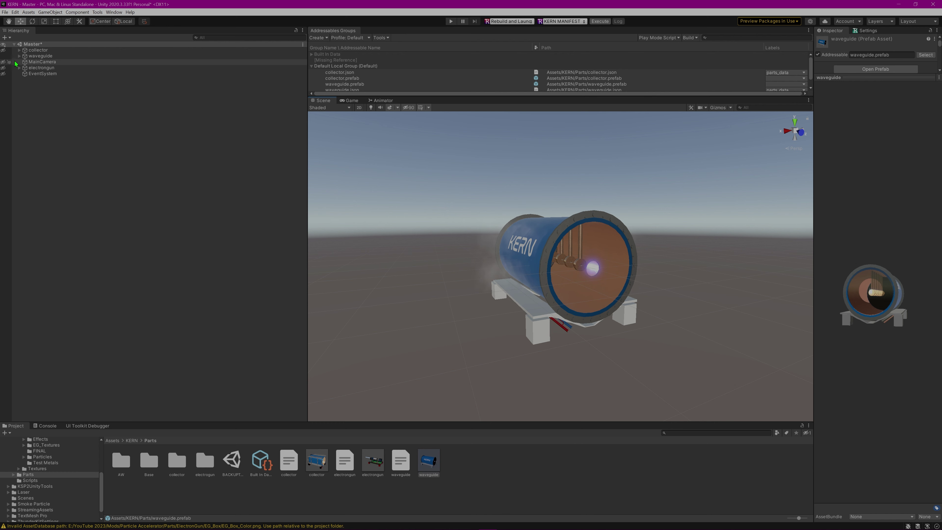
Step: Hide the waveguide, show the collector in the scene, and display the collector prefab in an enlarged preview
{"action": "left_click", "coordinate": [3, 56]}
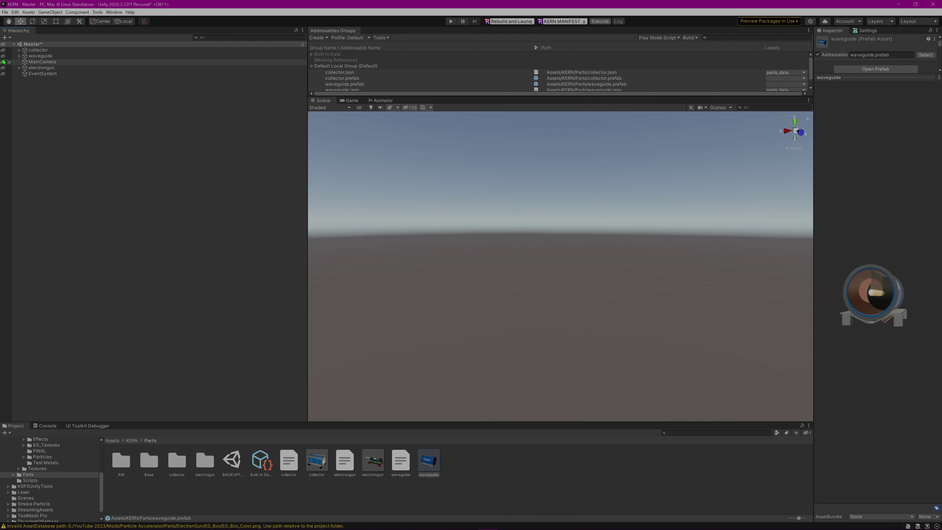
{"action": "left_click", "coordinate": [3, 51]}
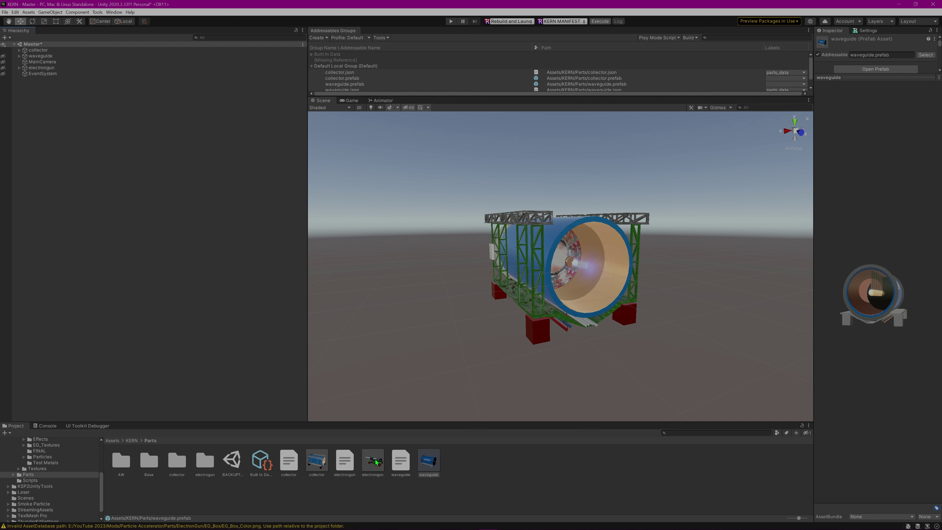
{"action": "left_click", "coordinate": [317, 461]}
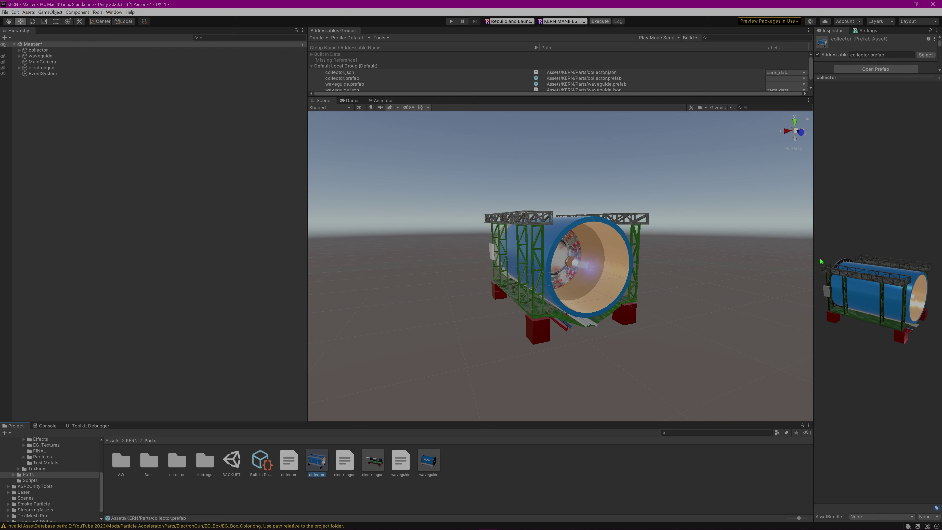
{"action": "left_click_drag", "start_coordinate": [813, 255], "coordinate": [236, 250]}
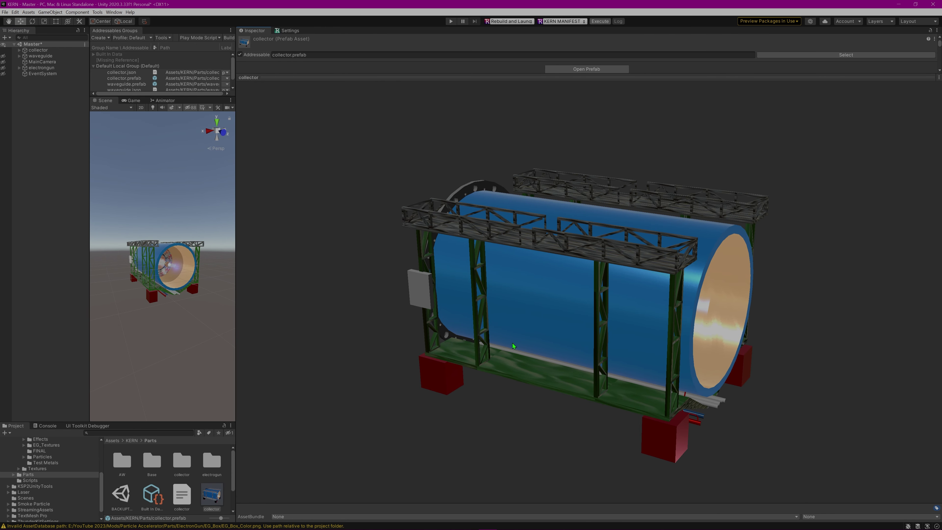
Step: Examine the collector's truss frame, open ends and interior from several angles in the prefab preview and the scene
{"action": "left_click_drag", "start_coordinate": [513, 346], "coordinate": [372, 358]}
{"action": "left_click_drag", "start_coordinate": [601, 356], "coordinate": [419, 354]}
{"action": "left_click_drag", "start_coordinate": [236, 255], "coordinate": [924, 293]}
{"action": "left_click_drag", "start_coordinate": [318, 242], "coordinate": [118, 260]}
{"action": "left_click_drag", "start_coordinate": [301, 276], "coordinate": [388, 273], "text": "alt"}
{"action": "scroll", "coordinate": [388, 274], "scroll_direction": "up", "scroll_amount": 12}
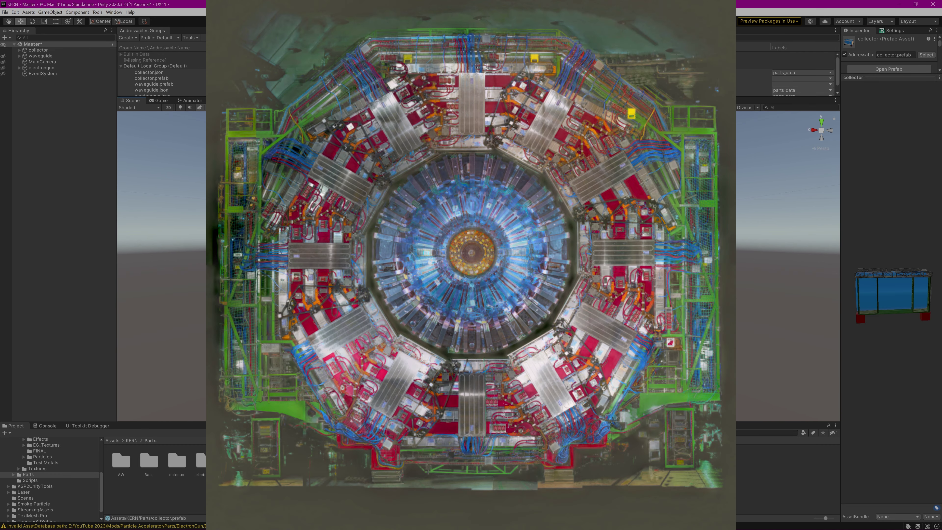
{"action": "right_click_drag", "start_coordinate": [389, 273], "coordinate": [605, 256]}
{"action": "right_click_drag", "start_coordinate": [479, 260], "coordinate": [593, 259]}
{"action": "middle_click_drag", "start_coordinate": [482, 256], "coordinate": [537, 271]}
{"action": "right_click_drag", "start_coordinate": [479, 260], "coordinate": [519, 253]}
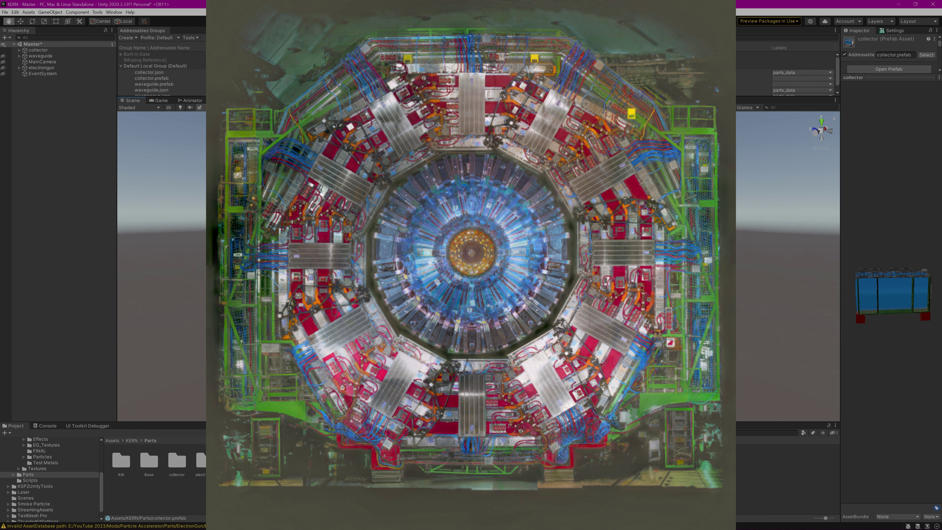
{"action": "mouse_move", "coordinate": [519, 252]}
{"action": "middle_mouse_down"}
{"action": "mouse_move", "coordinate": [426, 256]}
{"action": "mouse_move", "coordinate": [519, 256]}
{"action": "middle_mouse_up"}
Step: Start a new build of the addressables content
{"action": "left_click", "coordinate": [717, 37]}
{"action": "mouse_move", "coordinate": [765, 44]}
{"action": "left_click", "coordinate": [801, 45]}
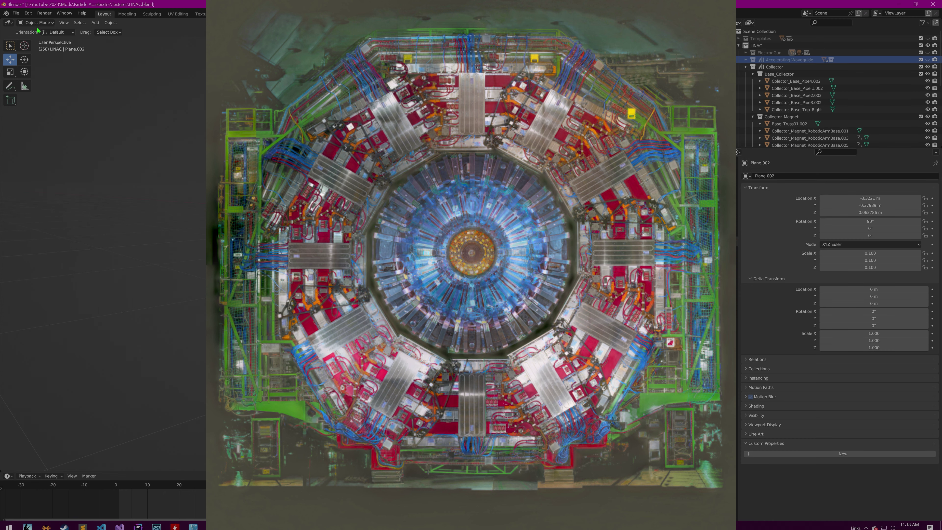
Step: Switch to Blender and save the LINAC.blend file
{"action": "left_click", "coordinate": [15, 13]}
{"action": "left_click", "coordinate": [29, 60]}
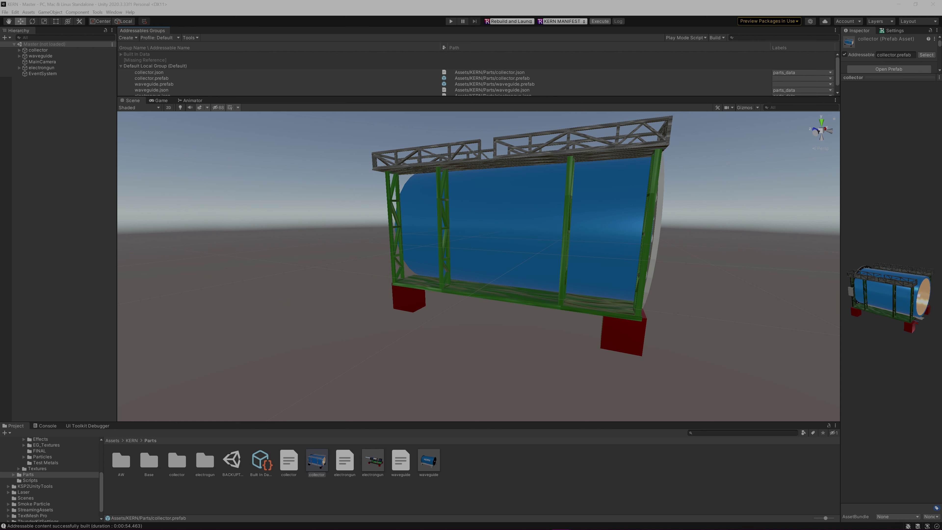
Step: Place the KERN addressables folder window beside the Windows build output folder, and minimise the windows covering the desktop
{"action": "left_click_drag", "start_coordinate": [305, 0], "coordinate": [529, 98]}
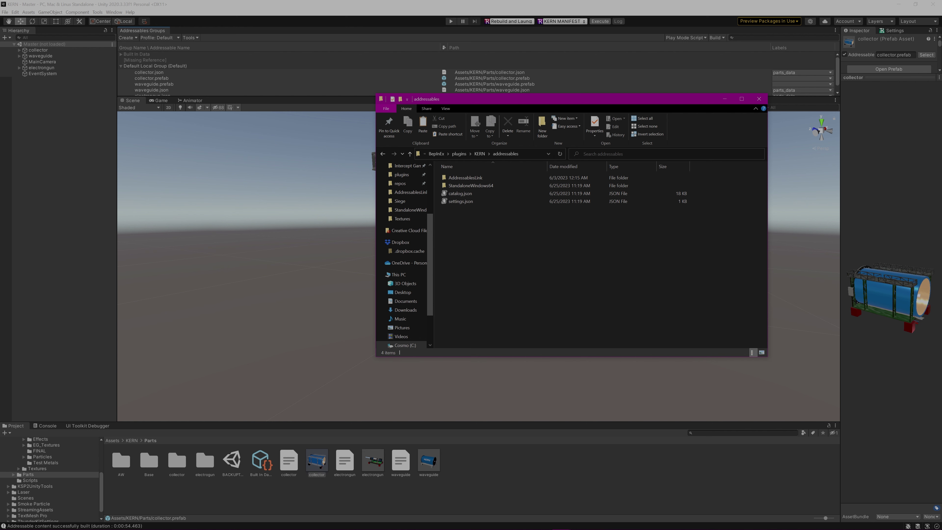
{"action": "left_click_drag", "start_coordinate": [490, 104], "coordinate": [544, 115]}
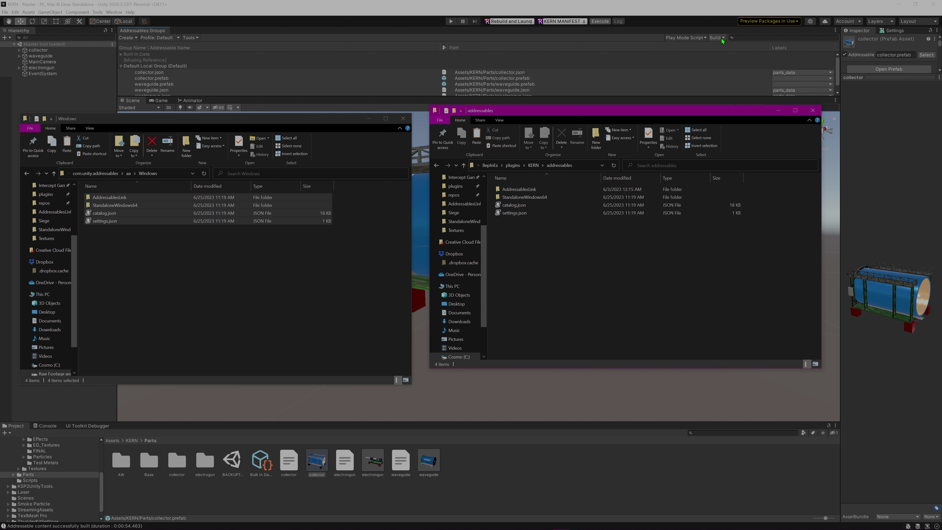
{"action": "left_click", "coordinate": [902, 13]}
{"action": "left_click", "coordinate": [893, 6]}
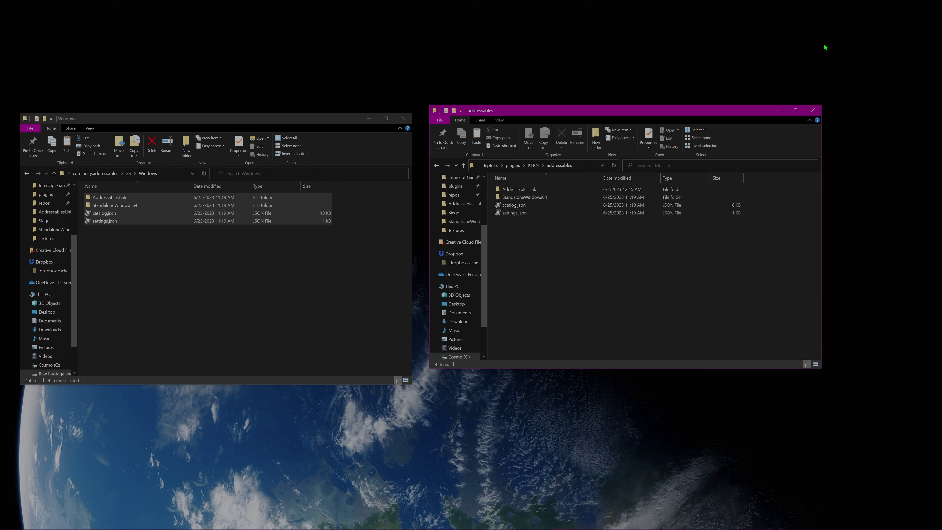
{"action": "left_click", "coordinate": [780, 110]}
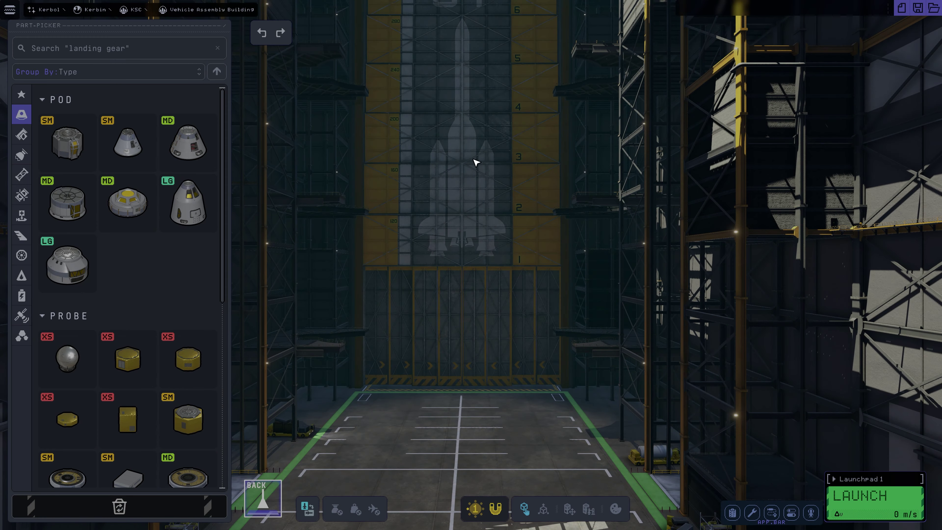
Step: Switch to Kerbal Space Program 2 and place the collector from the electrical parts in the Vehicle Assembly Building
{"action": "mouse_move", "coordinate": [154, 165]}
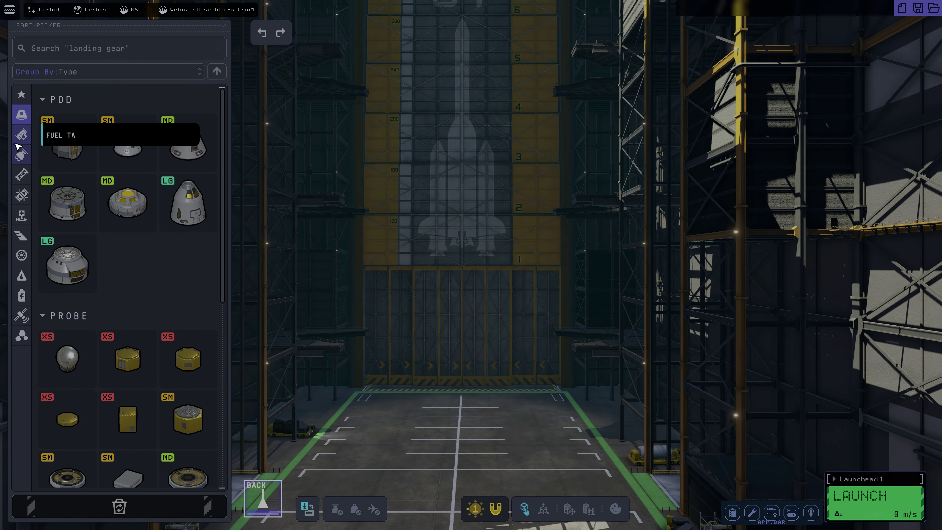
{"action": "left_click", "coordinate": [22, 295]}
{"action": "left_click", "coordinate": [78, 158]}
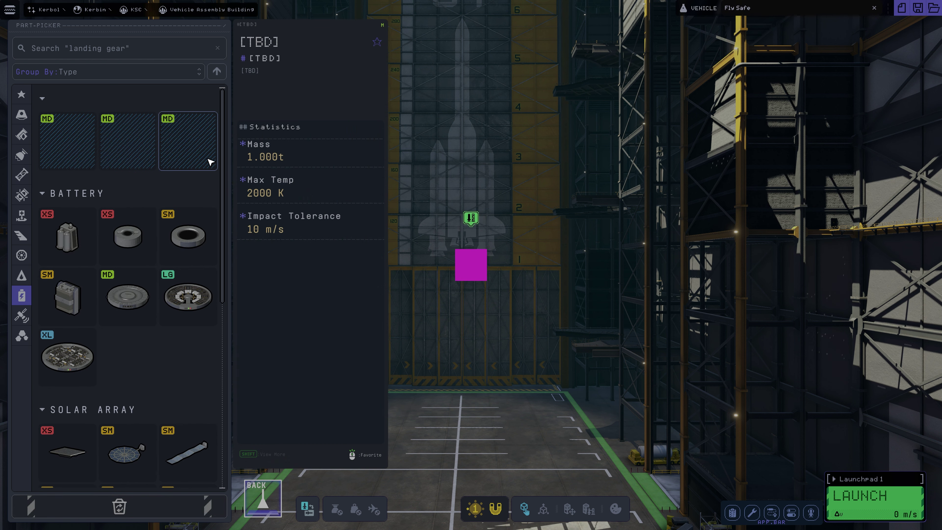
{"action": "right_click_drag", "start_coordinate": [389, 292], "coordinate": [522, 289]}
{"action": "right_click_drag", "start_coordinate": [311, 254], "coordinate": [282, 286]}
Step: Add a waveguide part and attach it to the open end of the collector
{"action": "left_click", "coordinate": [174, 147]}
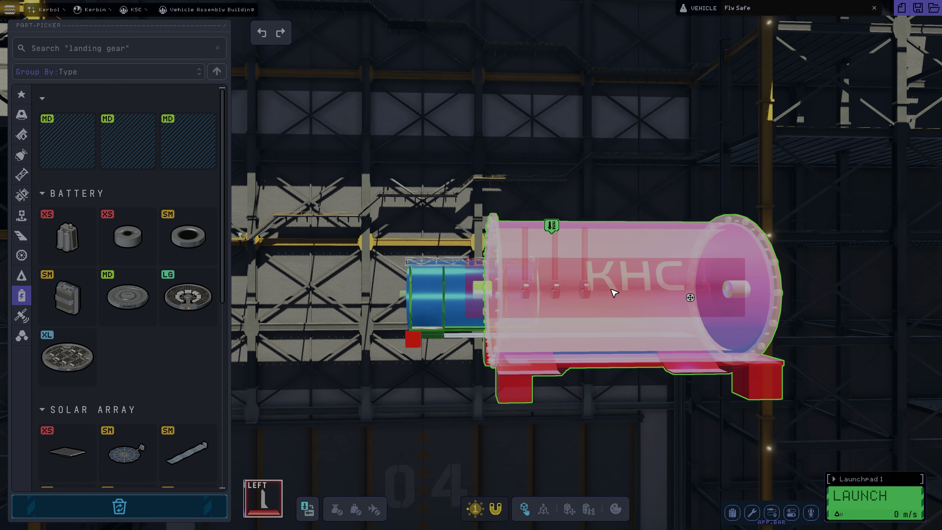
{"action": "left_click", "coordinate": [432, 302]}
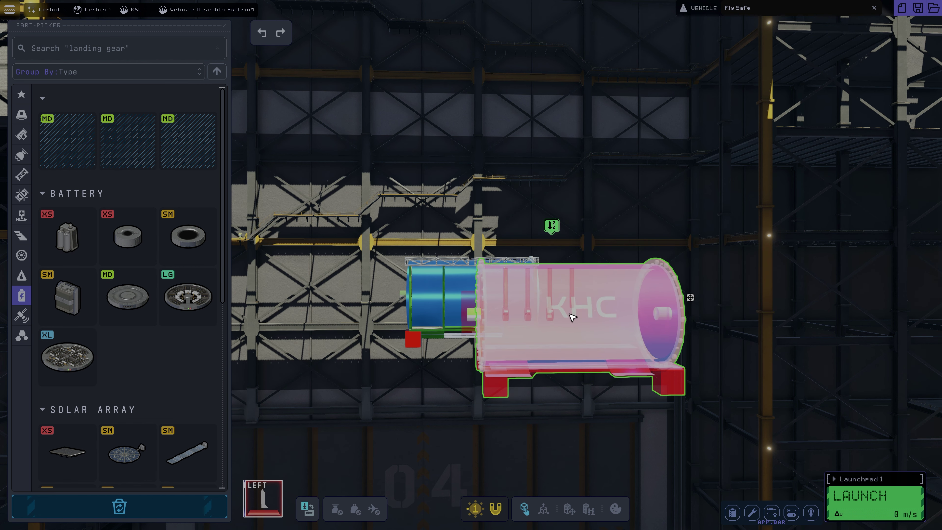
{"action": "left_click", "coordinate": [572, 315]}
{"action": "left_click", "coordinate": [597, 314]}
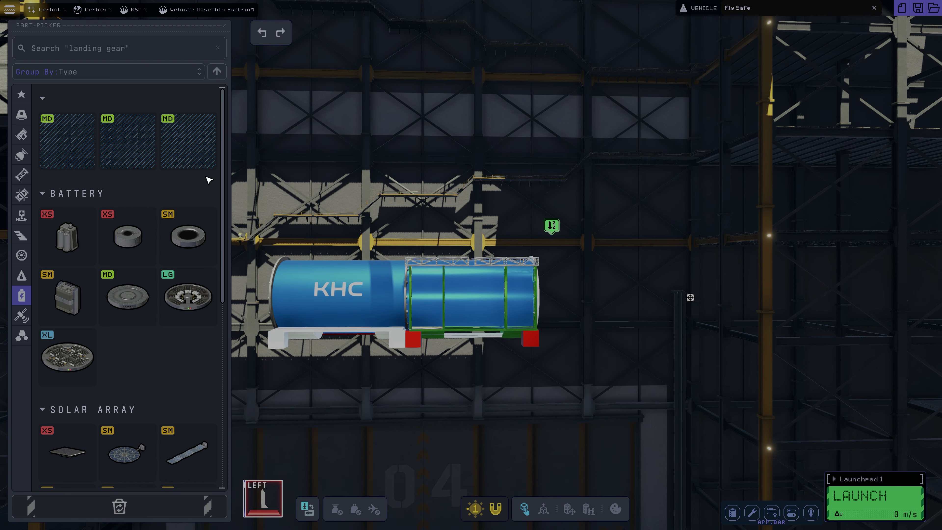
Step: Attach a second waveguide to the free end of the first waveguide
{"action": "scroll", "coordinate": [293, 212], "scroll_direction": "down", "scroll_amount": 2}
{"action": "middle_click", "coordinate": [350, 278]}
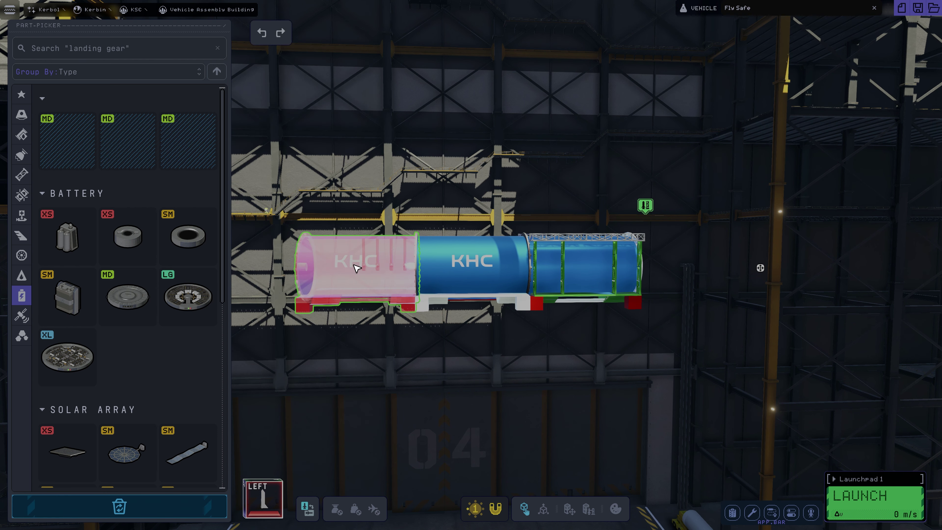
{"action": "left_click", "coordinate": [356, 267]}
Step: Add the electron gun part and attach it to the free end of the second waveguide
{"action": "left_click", "coordinate": [126, 152]}
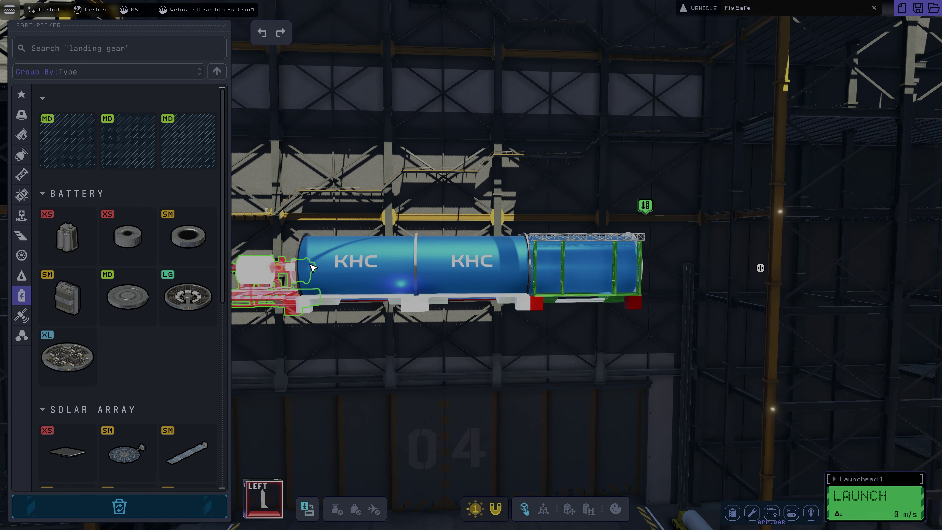
{"action": "right_click_drag", "start_coordinate": [324, 314], "coordinate": [450, 356]}
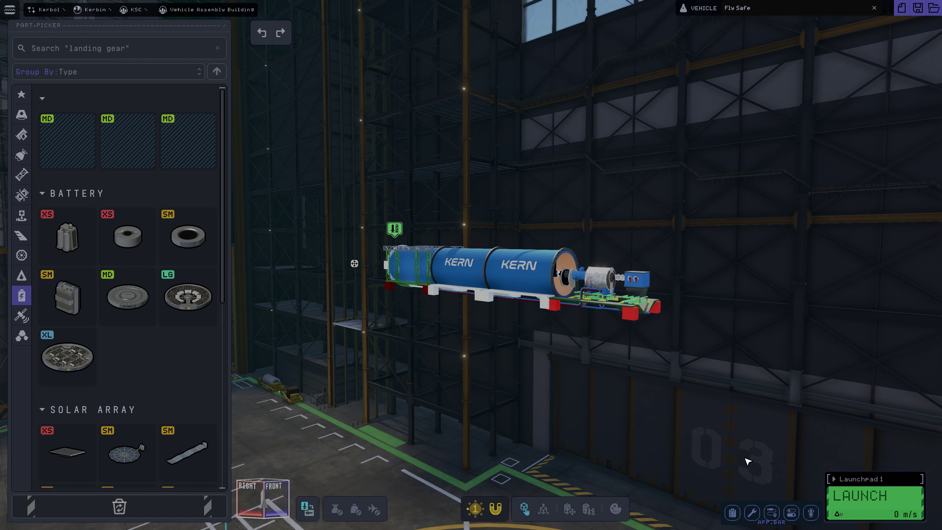
Step: Set the launch site to Runway 1 and launch the assembled particle accelerator
{"action": "left_click", "coordinate": [846, 478]}
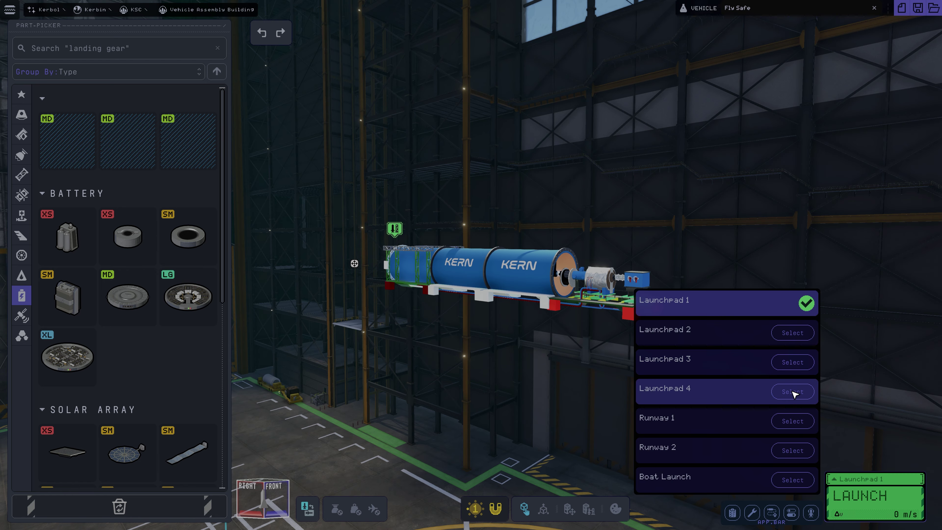
{"action": "left_click", "coordinate": [794, 422]}
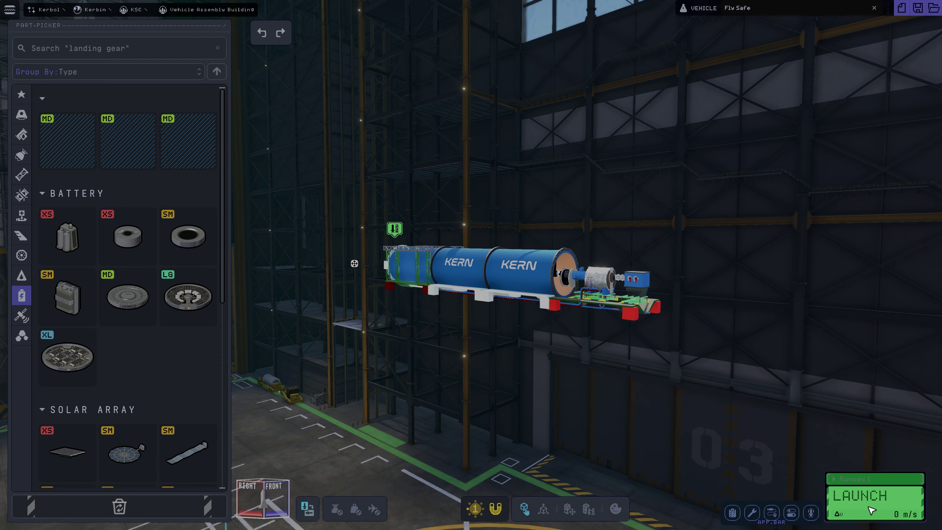
{"action": "left_click", "coordinate": [843, 499]}
{"action": "left_click", "coordinate": [523, 255]}
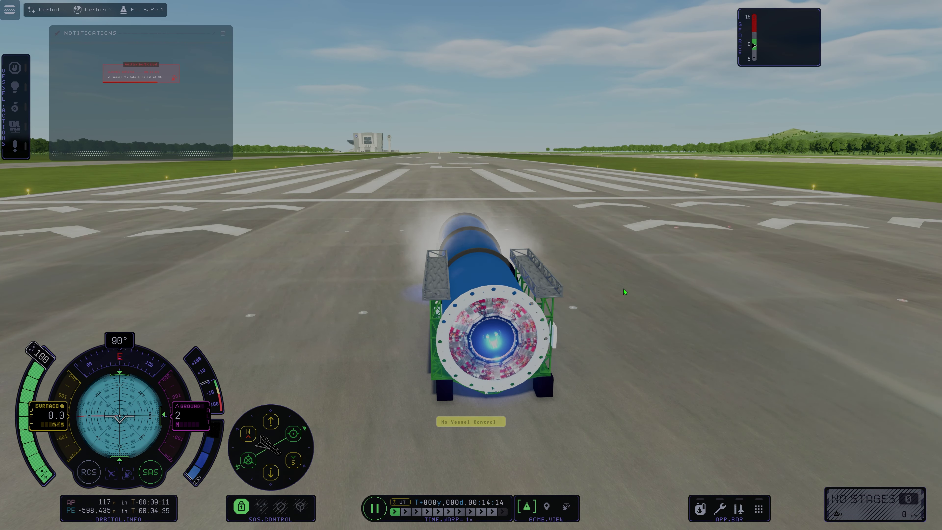
Step: Examine the accelerator on the runway from several sides, including a close view of the collector's glowing end face
{"action": "right_click_drag", "start_coordinate": [670, 307], "coordinate": [426, 287]}
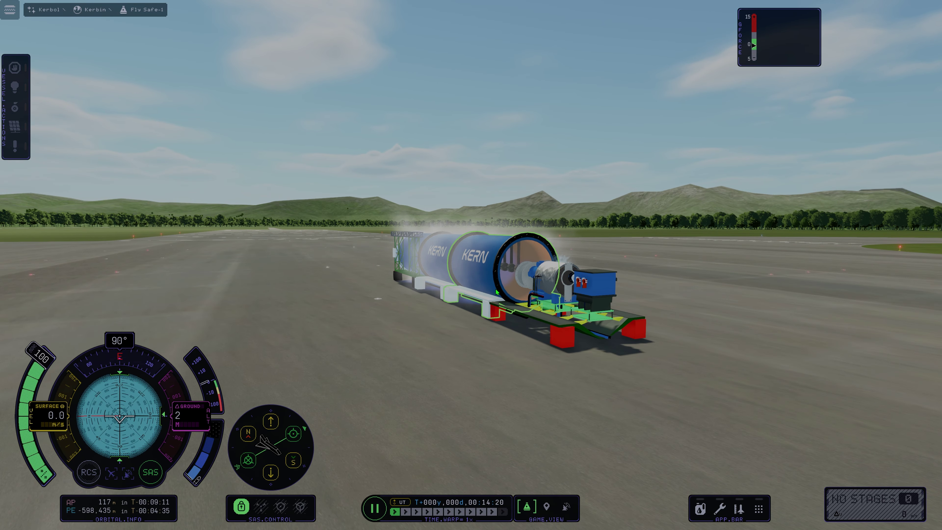
{"action": "right_click_drag", "start_coordinate": [549, 304], "coordinate": [589, 309]}
{"action": "scroll", "coordinate": [492, 333], "scroll_direction": "up", "scroll_amount": 3}
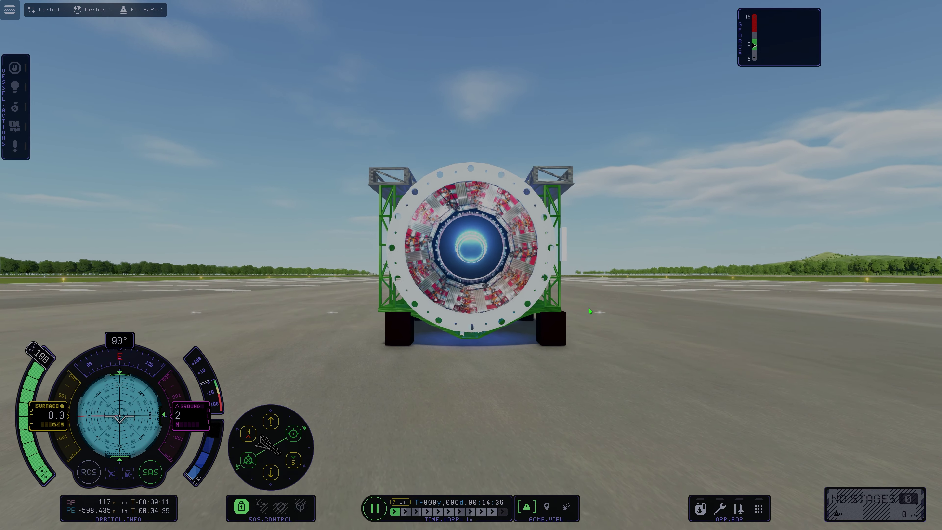
{"action": "scroll", "coordinate": [722, 337], "scroll_direction": "up", "scroll_amount": 3}
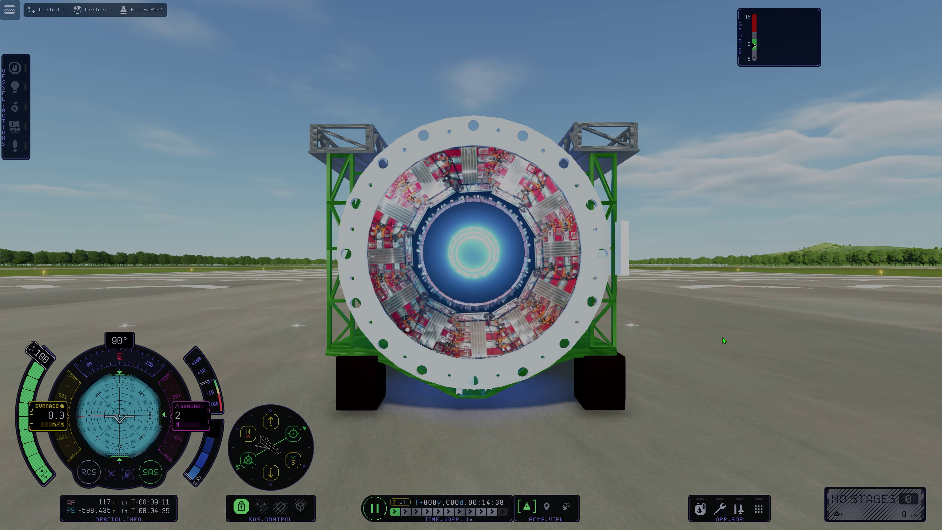
{"action": "right_click_drag", "start_coordinate": [723, 337], "coordinate": [721, 340]}
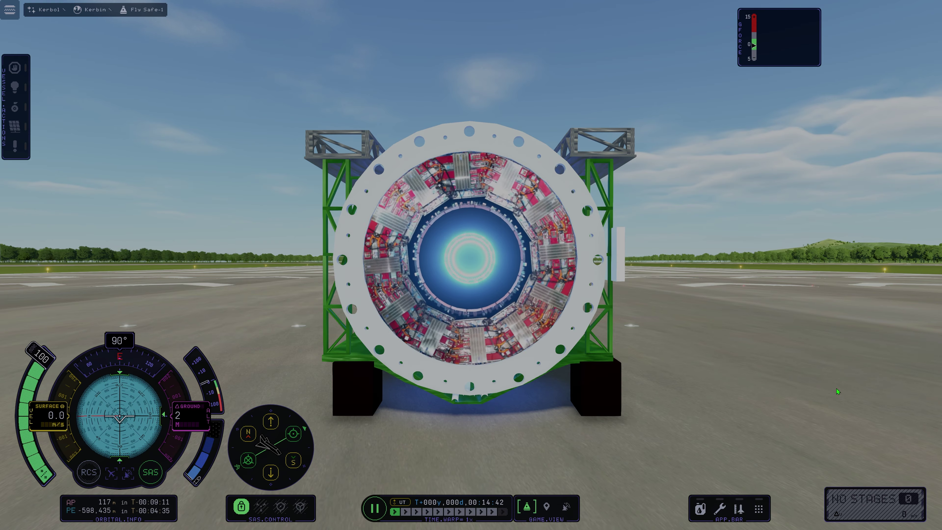
Step: Hide the flight interface and inspect the accelerator's long side from the electron gun to the collector
{"action": "key", "text": "F2"}
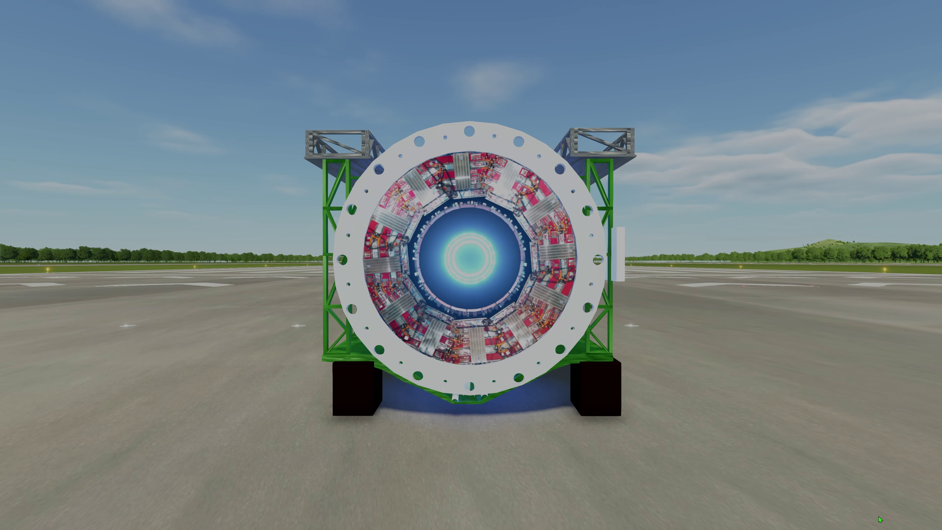
{"action": "right_click_drag", "start_coordinate": [861, 495], "coordinate": [400, 469]}
{"action": "right_click_drag", "start_coordinate": [830, 439], "coordinate": [441, 411]}
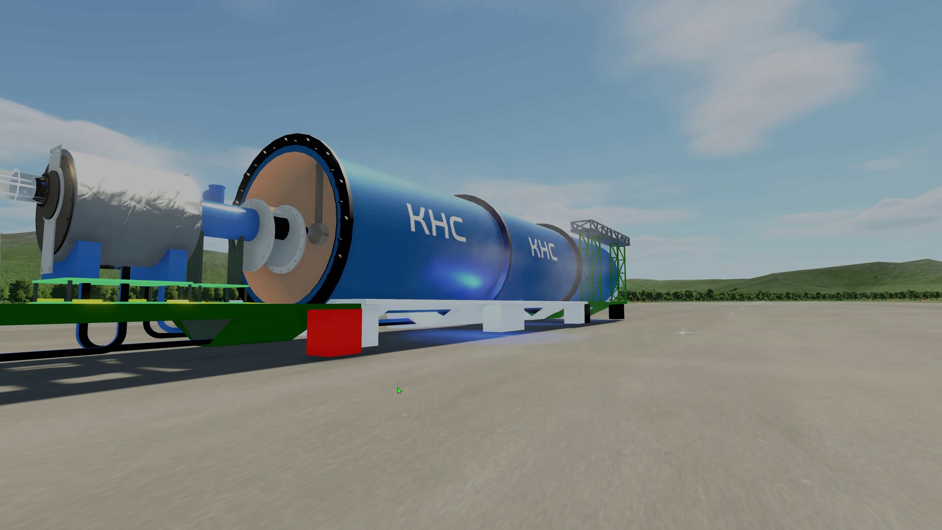